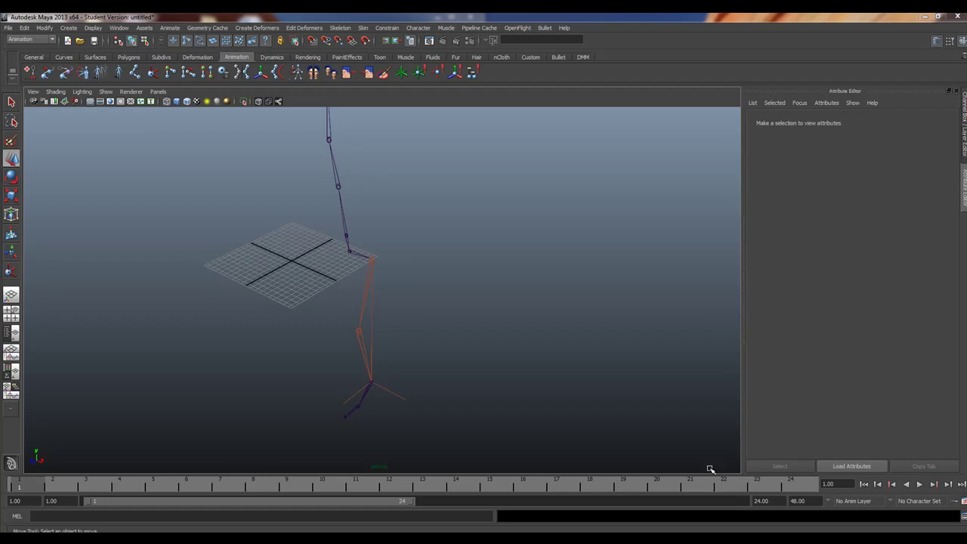
Orbit and dolly the perspective view to inspect the leg skeleton from several angles
{"action": "mouse_move", "coordinate": [493, 343]}
{"action": "left_mouse_down", "text": "alt"}
{"action": "mouse_move", "coordinate": [367, 329]}
{"action": "mouse_move", "coordinate": [484, 330]}
{"action": "left_mouse_up", "text": "alt"}
{"action": "right_click_drag", "start_coordinate": [484, 330], "coordinate": [479, 360], "text": "alt"}
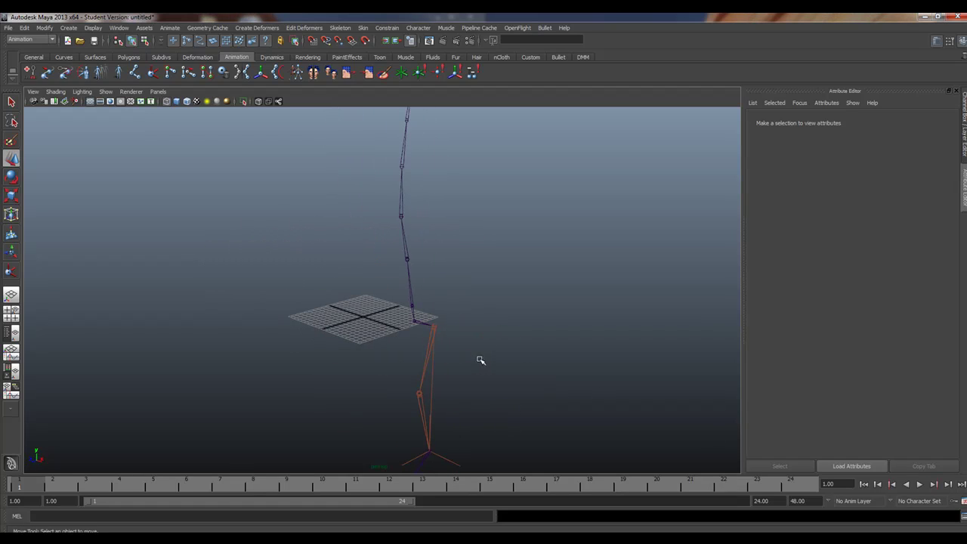
{"action": "left_click_drag", "start_coordinate": [434, 333], "coordinate": [445, 311], "text": "alt"}
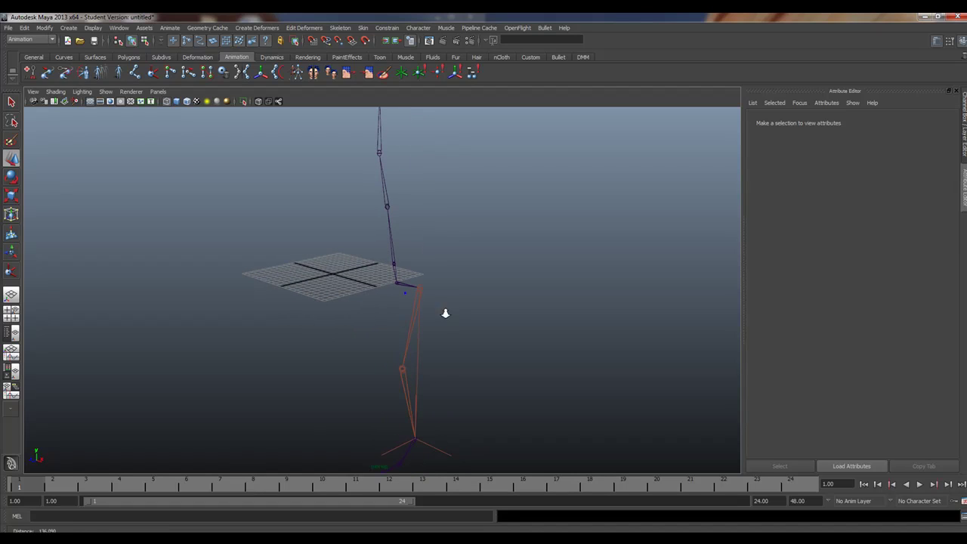
Select the leg's IK handle ikHandle1 to load its attributes, framing the whole joint chain
{"action": "left_click", "coordinate": [433, 444]}
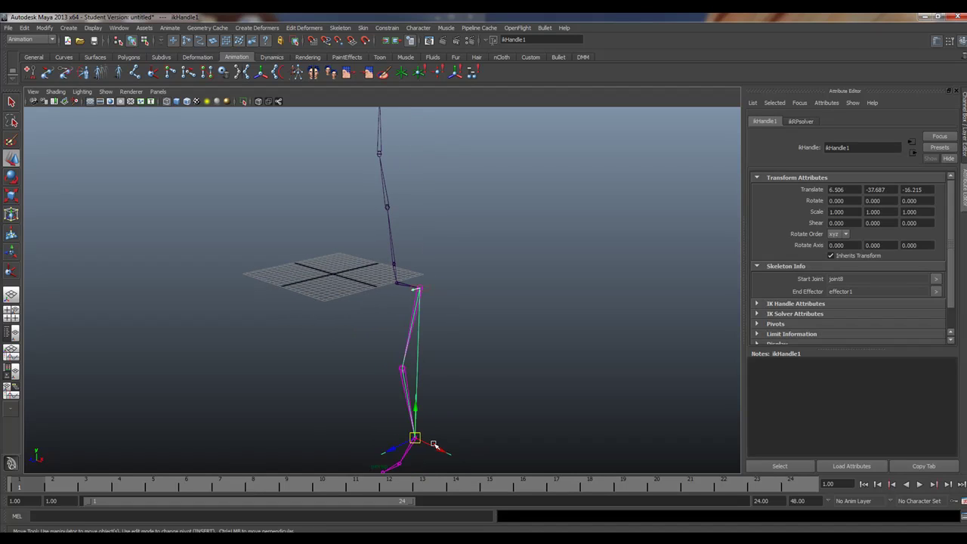
{"action": "left_click_drag", "start_coordinate": [433, 445], "coordinate": [461, 401], "text": "alt"}
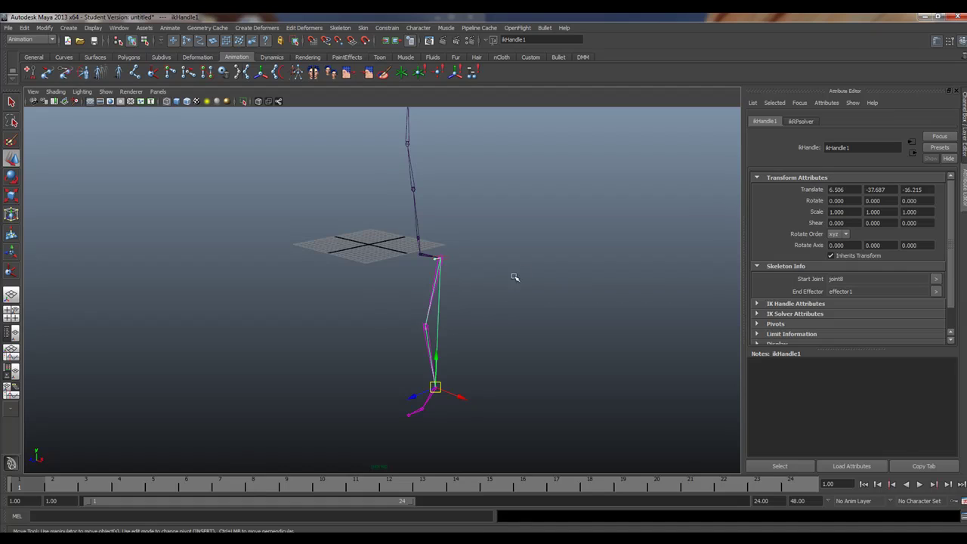
{"action": "left_click_drag", "start_coordinate": [338, 287], "coordinate": [399, 281], "text": "alt"}
{"action": "middle_click_drag", "start_coordinate": [461, 195], "coordinate": [464, 363], "text": "alt"}
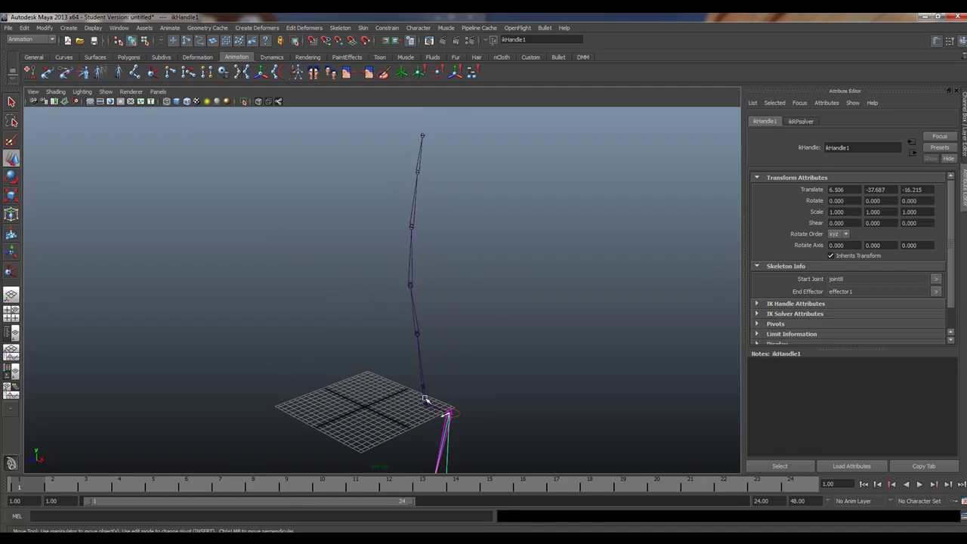
Inspect joints in the upper chain, including one with Radius 0.971
{"action": "left_click", "coordinate": [410, 289]}
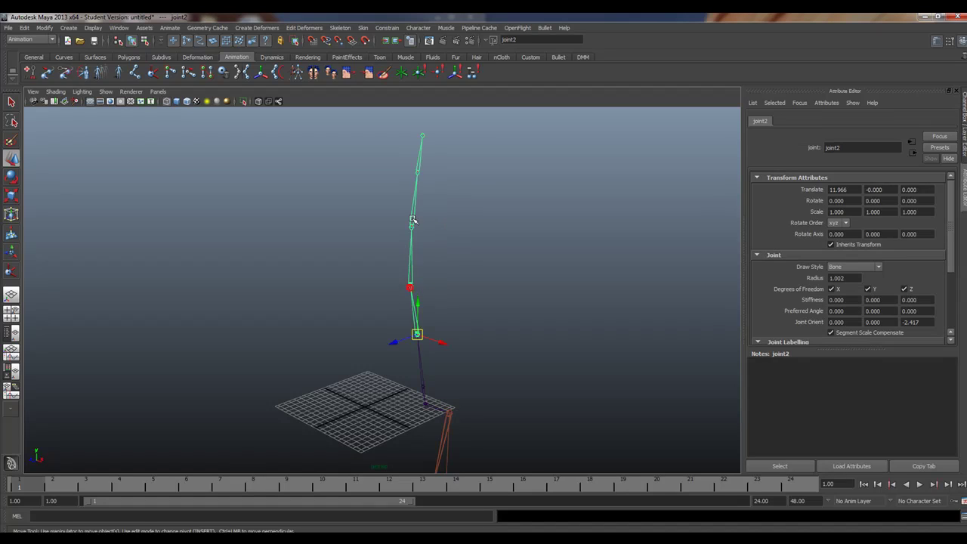
{"action": "left_click", "coordinate": [412, 221]}
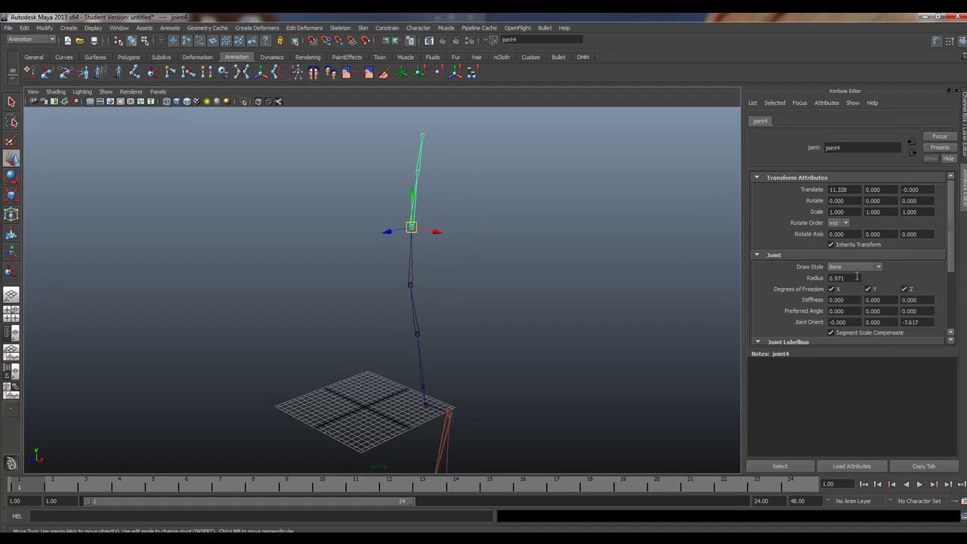
{"action": "left_click_drag", "start_coordinate": [856, 277], "coordinate": [808, 275]}
{"action": "left_click_drag", "start_coordinate": [461, 303], "coordinate": [513, 255], "text": "alt"}
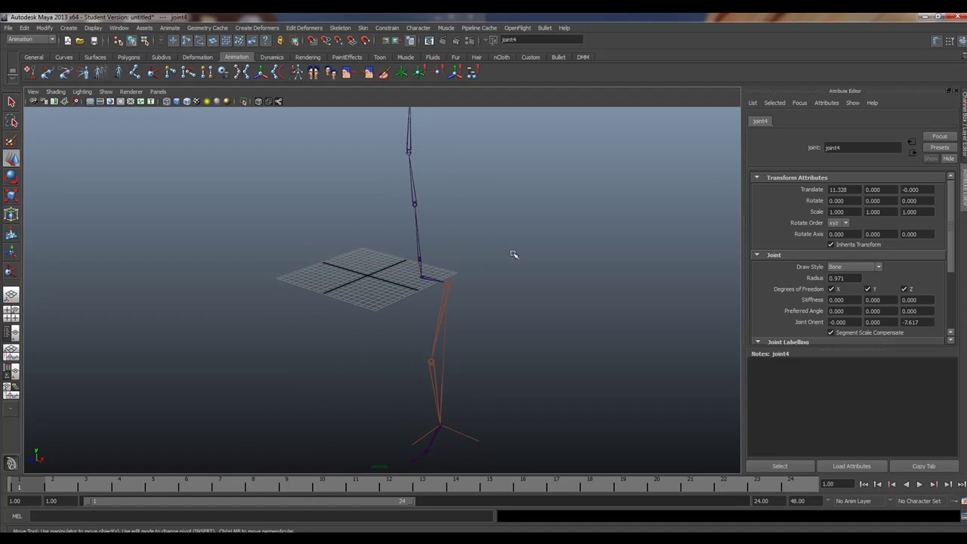
Raise root joint1 to Translate Y 37.510 so the leg stands on the grid
{"action": "left_click", "coordinate": [424, 276]}
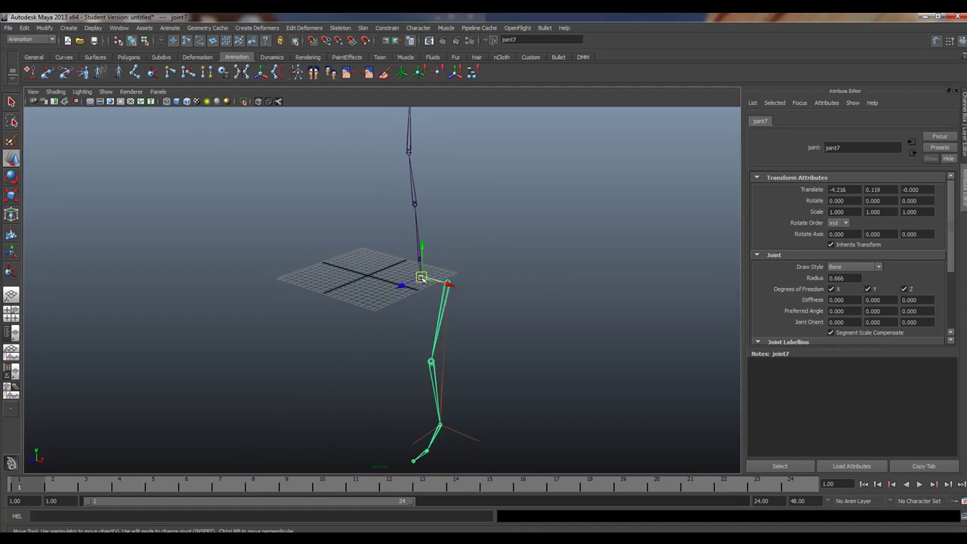
{"action": "left_click", "coordinate": [416, 239]}
{"action": "left_click_drag", "start_coordinate": [416, 240], "coordinate": [403, 23]}
{"action": "left_click_drag", "start_coordinate": [408, 197], "coordinate": [461, 246], "text": "alt"}
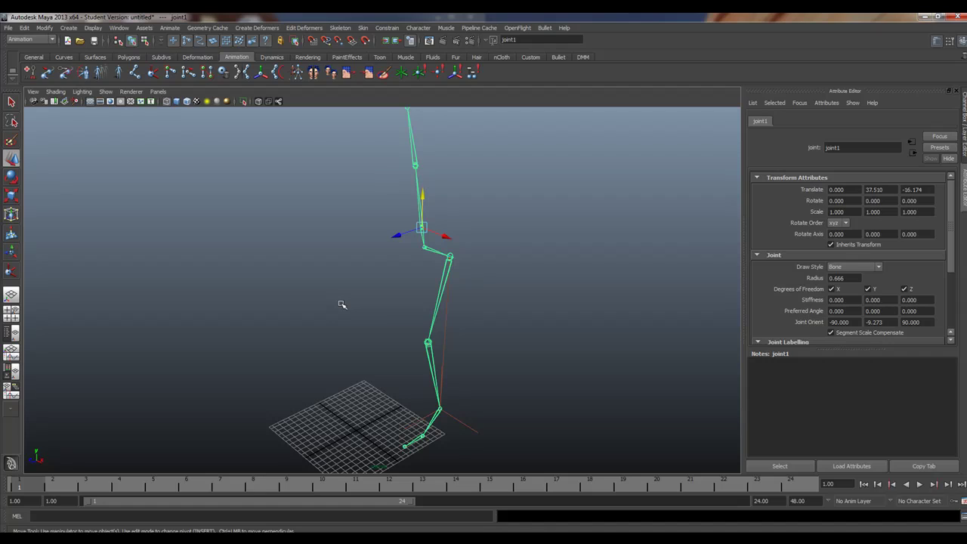
{"action": "left_click", "coordinate": [43, 28]}
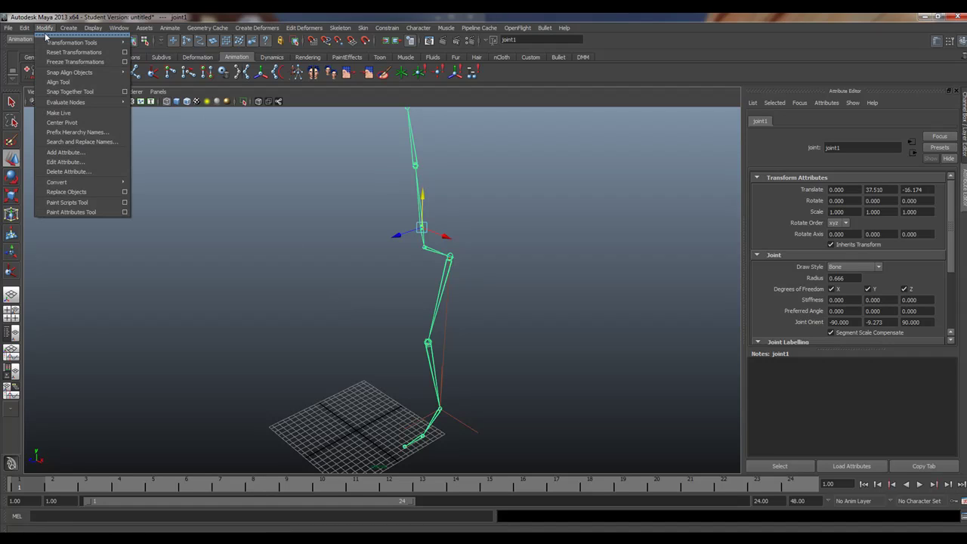
{"action": "left_click", "coordinate": [90, 133]}
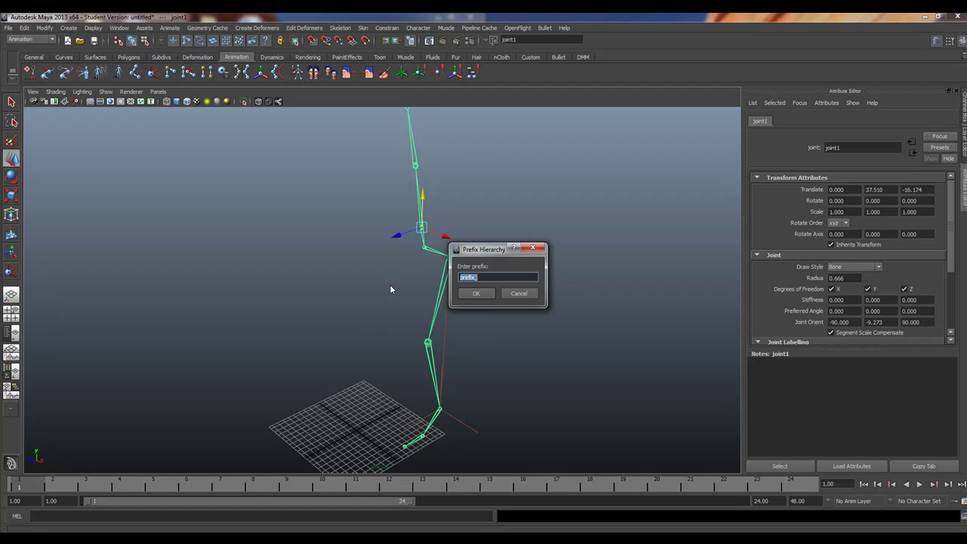
{"action": "left_click", "coordinate": [519, 294]}
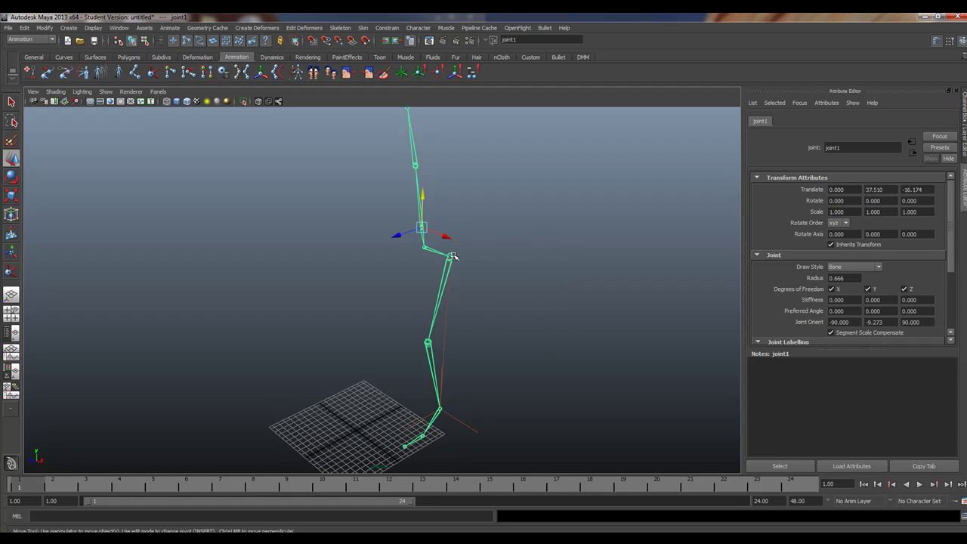
{"action": "left_click", "coordinate": [425, 248]}
{"action": "left_click", "coordinate": [487, 213]}
With leg joint8 selected, bring up the Skeleton > Mirror Joint options
{"action": "left_click_drag", "start_coordinate": [474, 236], "coordinate": [491, 209], "text": "alt"}
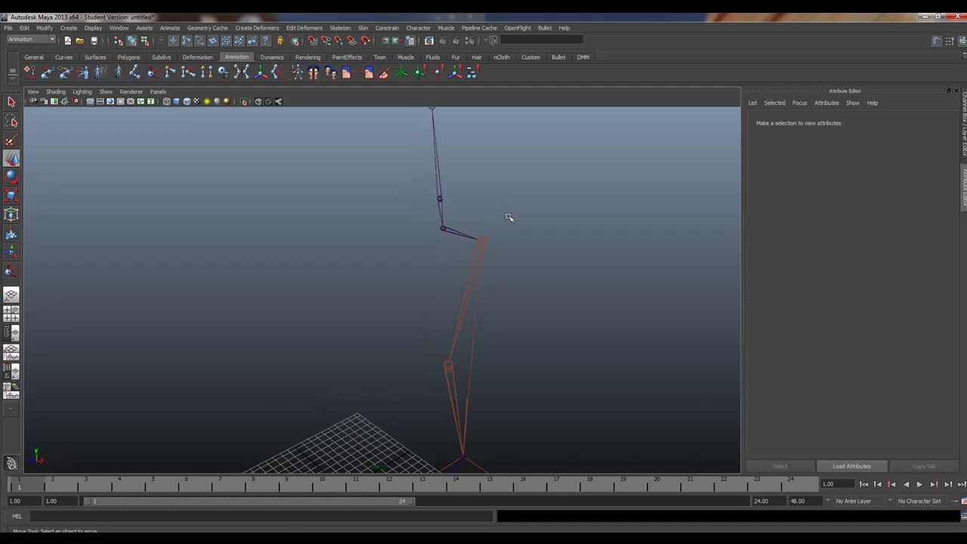
{"action": "left_click", "coordinate": [493, 244]}
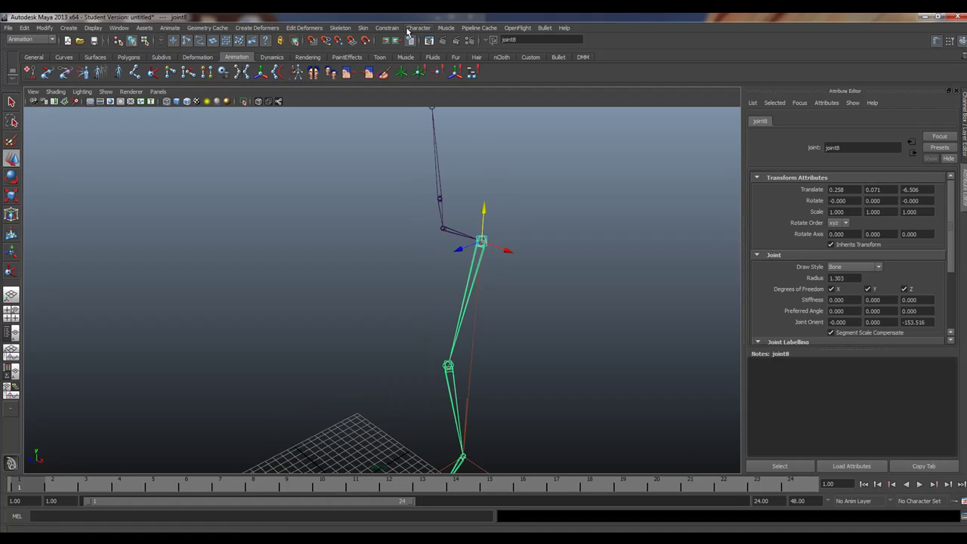
{"action": "left_click", "coordinate": [340, 28]}
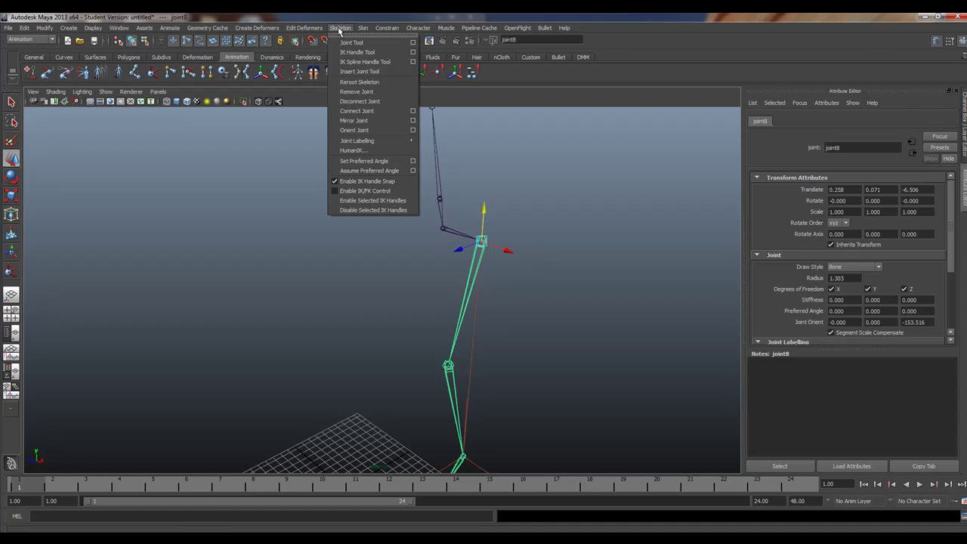
{"action": "left_click", "coordinate": [414, 121]}
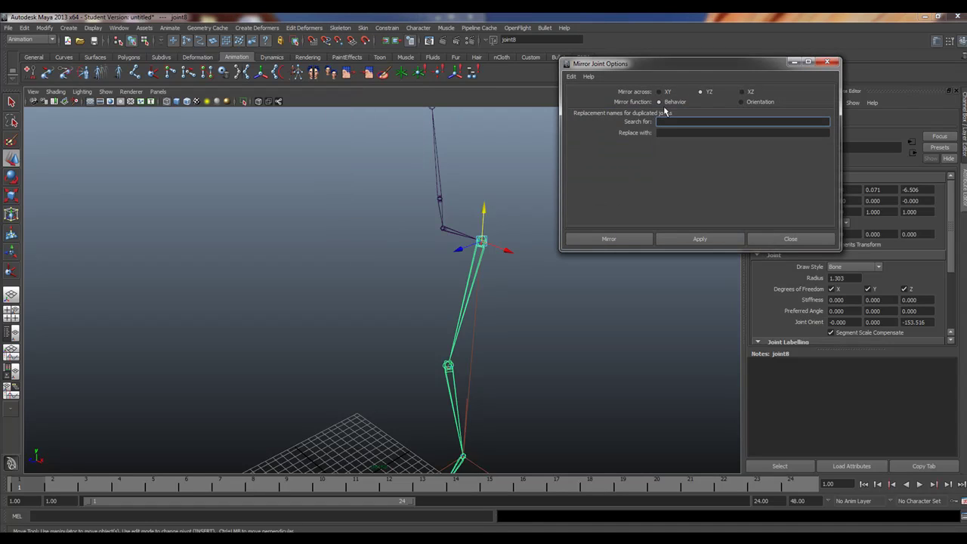
Choose YZ as the Mirror across plane, keeping the Behavior mirror function
{"action": "left_click", "coordinate": [702, 91]}
{"action": "key", "text": "space"}
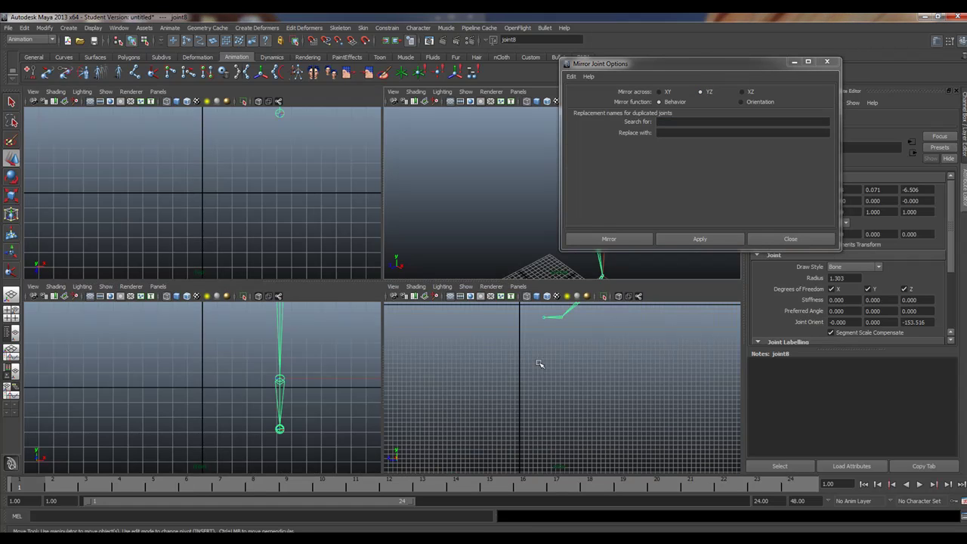
{"action": "scroll", "coordinate": [551, 451], "scroll_direction": "down", "scroll_amount": 3}
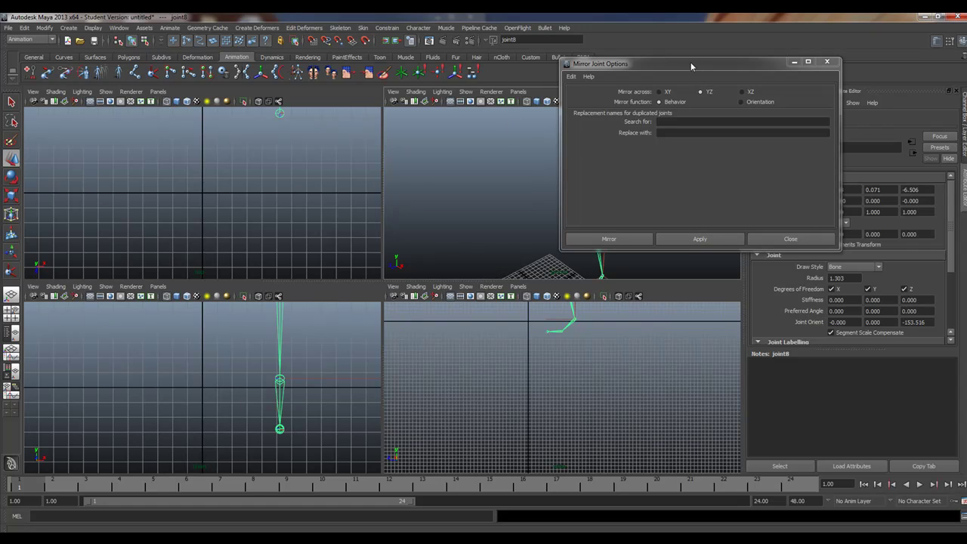
{"action": "left_click_drag", "start_coordinate": [690, 67], "coordinate": [903, 71]}
Apply the YZ Behavior mirror to create the second leg, joint13–joint17 with ikHandle2
{"action": "key", "text": "space"}
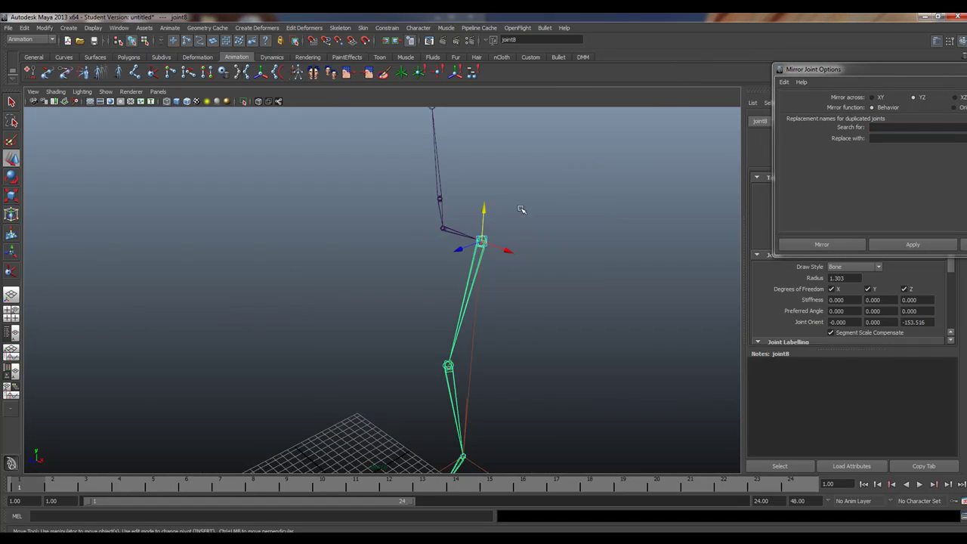
{"action": "left_click_drag", "start_coordinate": [503, 275], "coordinate": [540, 283], "text": "alt"}
{"action": "right_click_drag", "start_coordinate": [539, 282], "coordinate": [445, 220], "text": "alt"}
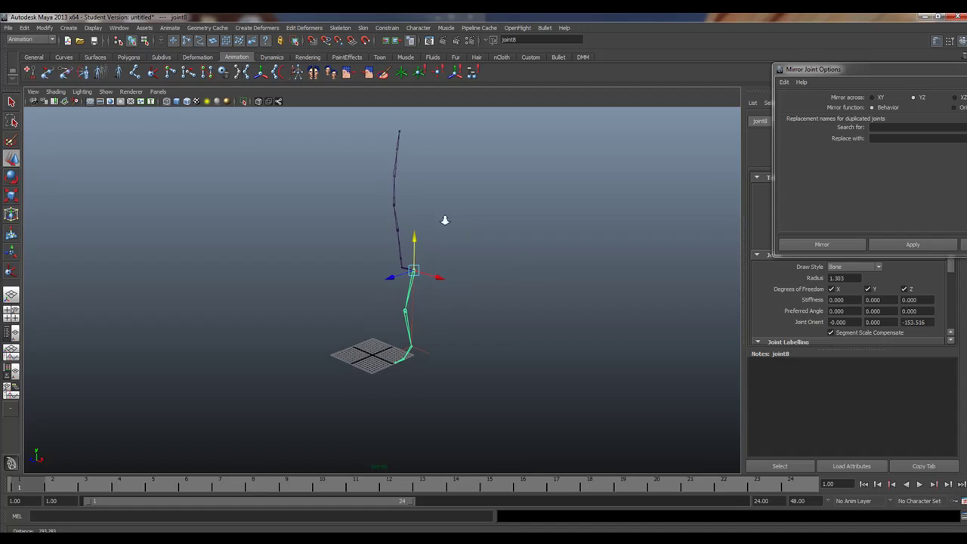
{"action": "left_click_drag", "start_coordinate": [444, 220], "coordinate": [501, 252], "text": "alt"}
{"action": "middle_click_drag", "start_coordinate": [501, 252], "coordinate": [503, 339], "text": "alt"}
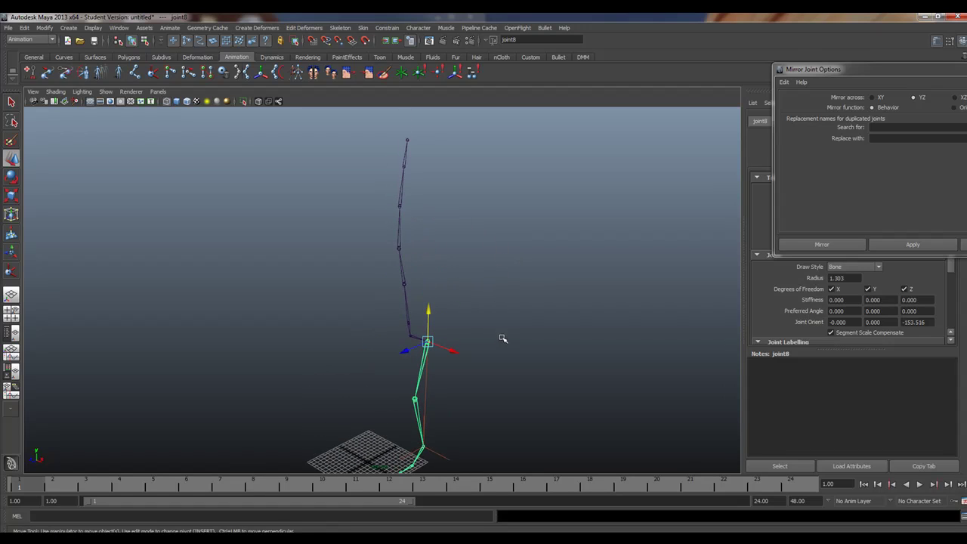
{"action": "right_click_drag", "start_coordinate": [409, 325], "coordinate": [419, 250], "text": "alt"}
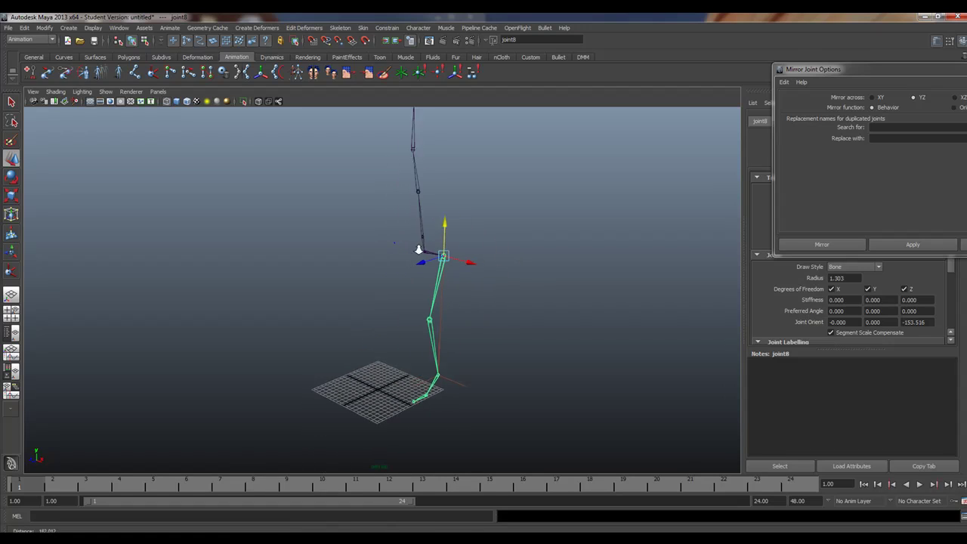
{"action": "left_click_drag", "start_coordinate": [419, 250], "coordinate": [497, 277], "text": "alt"}
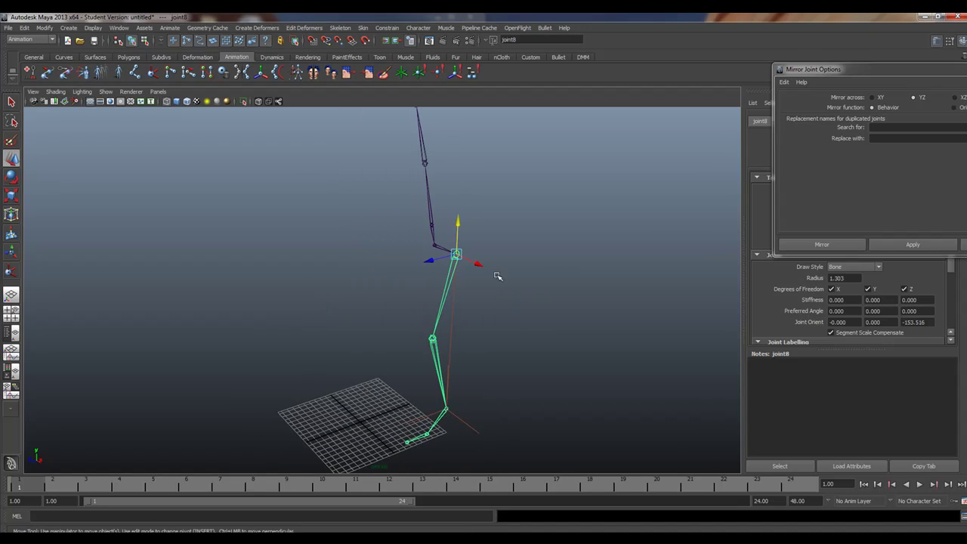
{"action": "left_click_drag", "start_coordinate": [882, 72], "coordinate": [697, 76]}
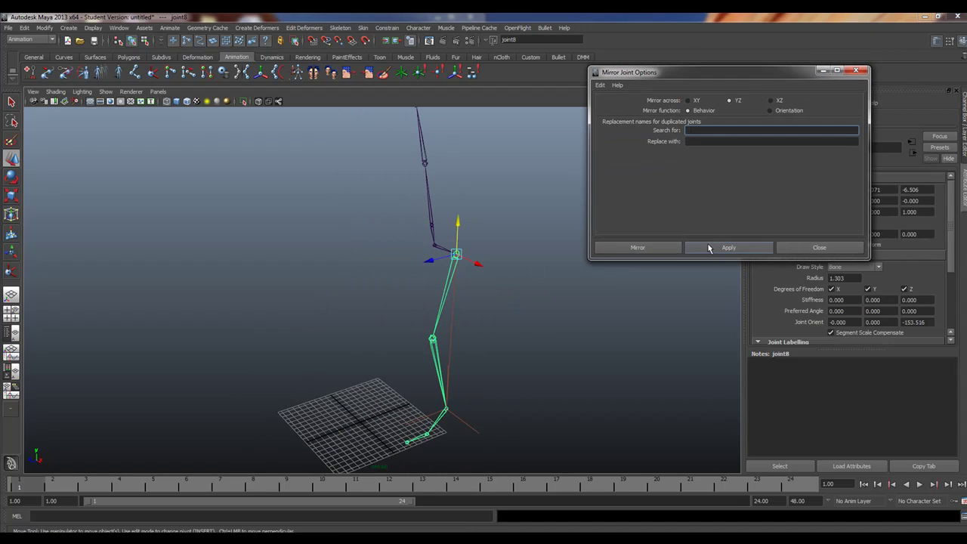
{"action": "left_click", "coordinate": [713, 248]}
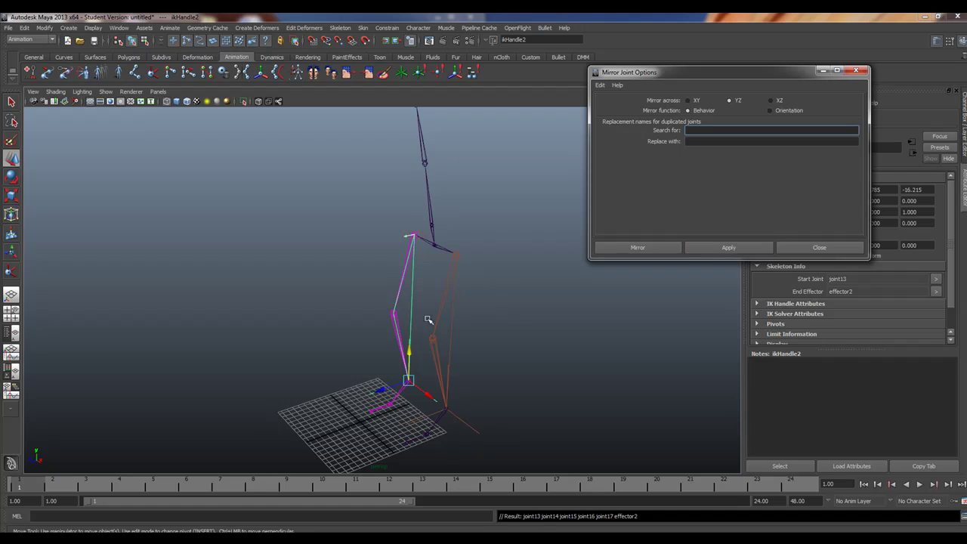
{"action": "left_click_drag", "start_coordinate": [469, 385], "coordinate": [398, 368], "text": "alt"}
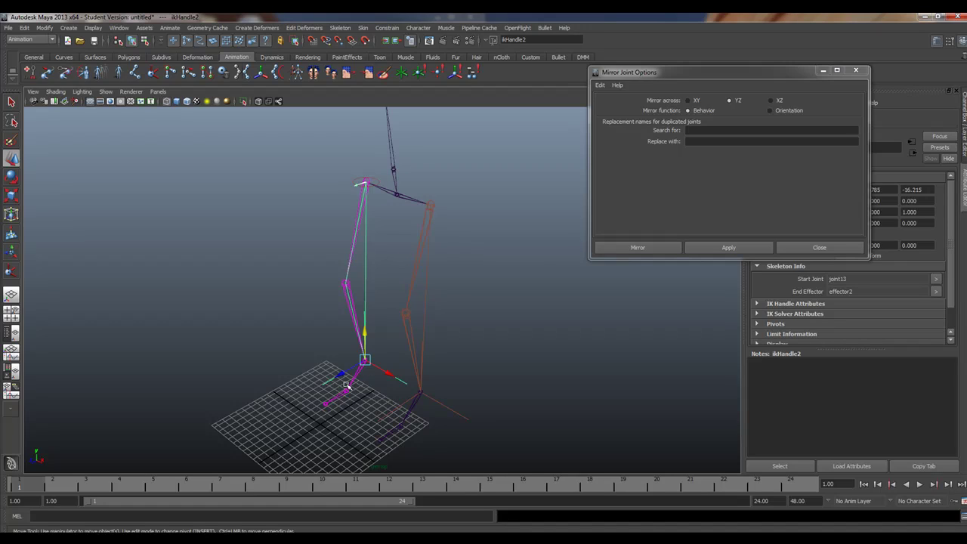
{"action": "left_click", "coordinate": [44, 28]}
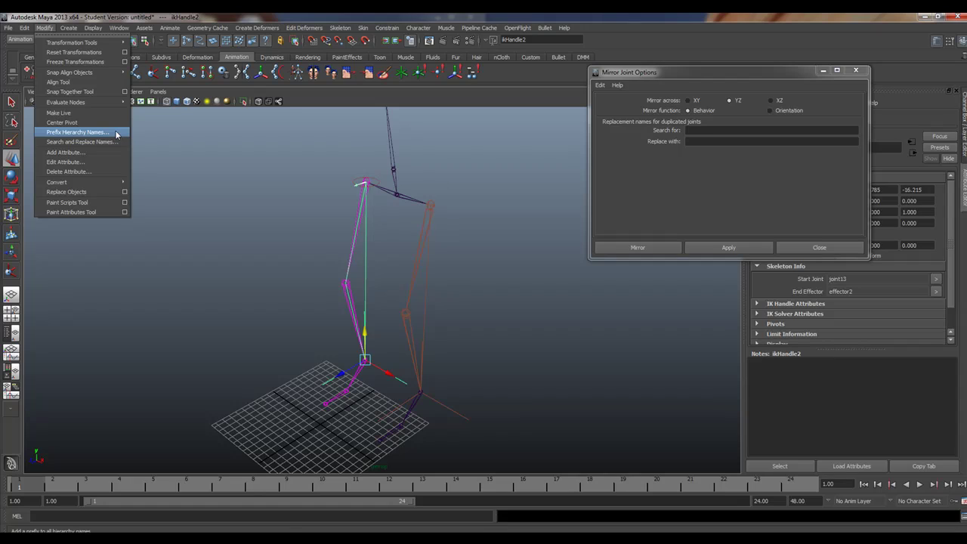
{"action": "left_click", "coordinate": [482, 99]}
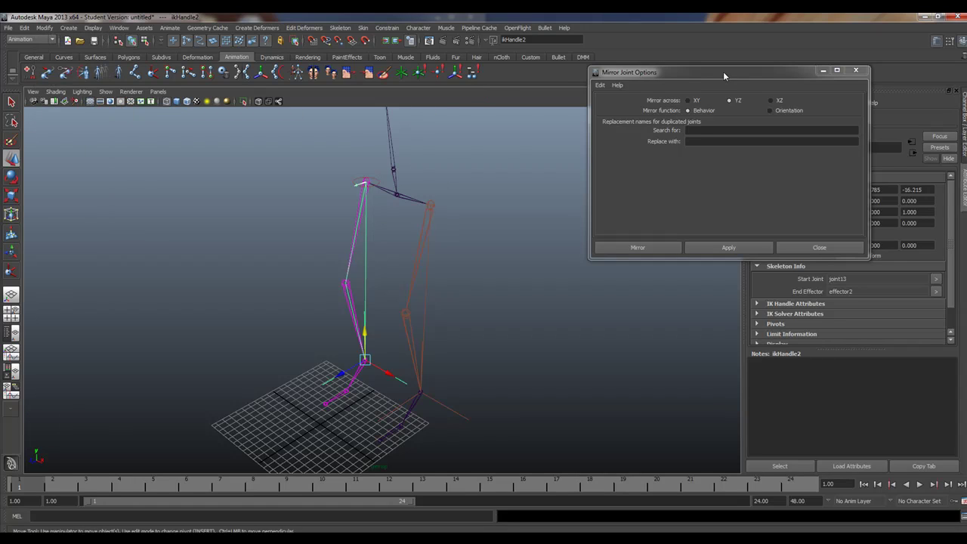
{"action": "left_click_drag", "start_coordinate": [723, 71], "coordinate": [726, 103]}
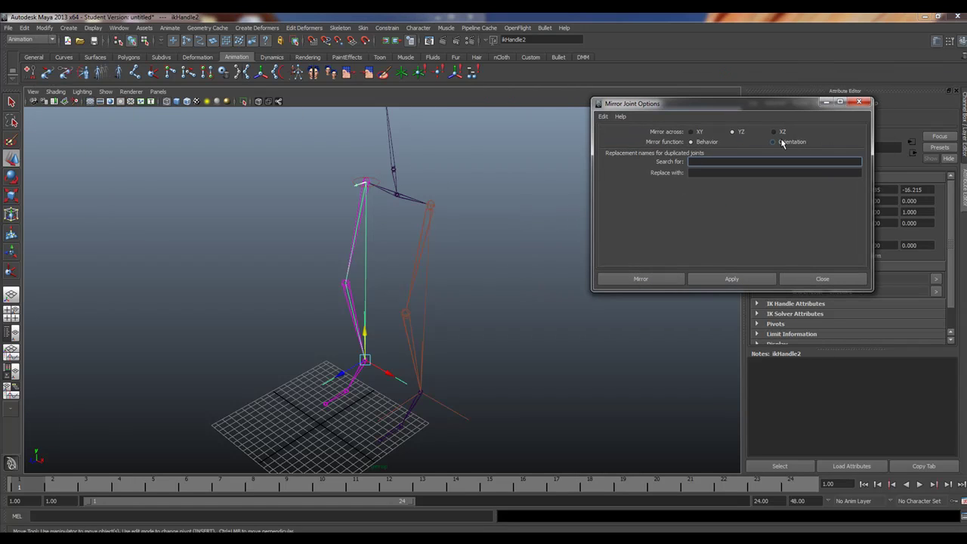
{"action": "left_click", "coordinate": [358, 200]}
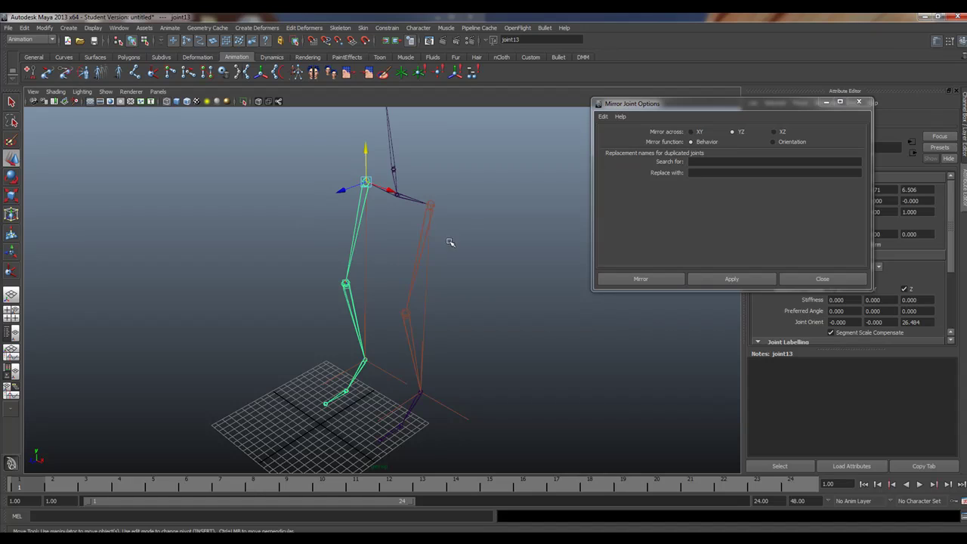
{"action": "left_click", "coordinate": [433, 212]}
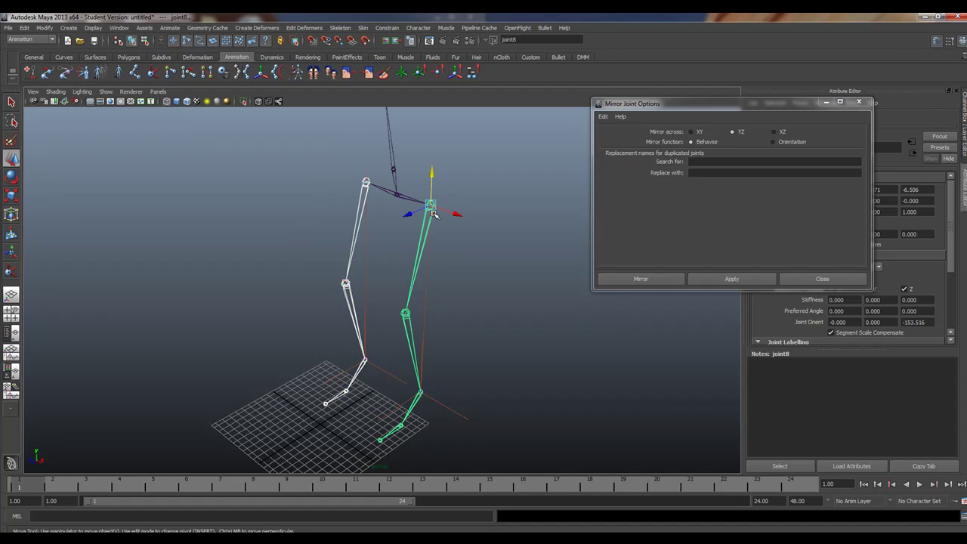
{"action": "left_click", "coordinate": [11, 177]}
{"action": "left_click_drag", "start_coordinate": [460, 239], "coordinate": [473, 217]}
{"action": "key", "text": "ctrl+z"}
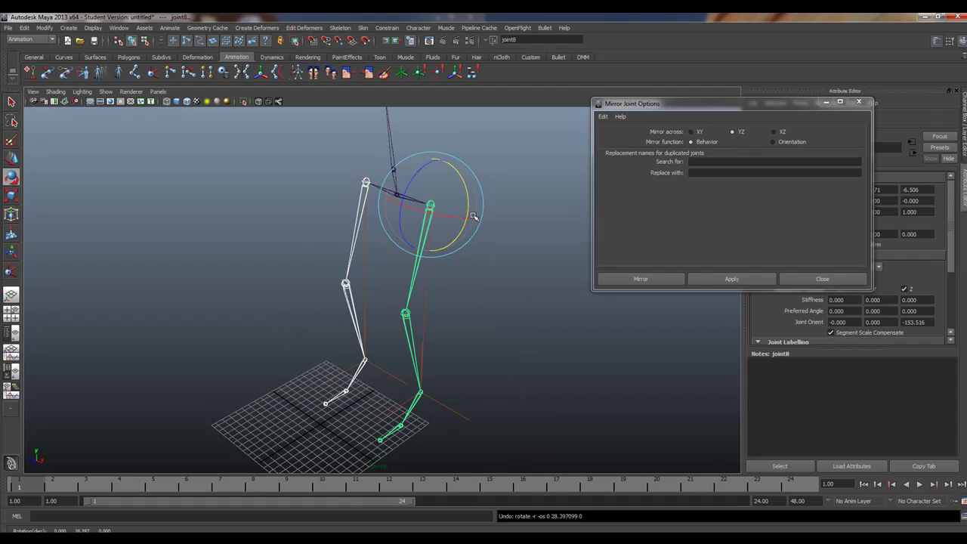
Deselect the joints, try the Orientation option, then close Mirror Joint Options without replacement names
{"action": "left_click", "coordinate": [297, 219]}
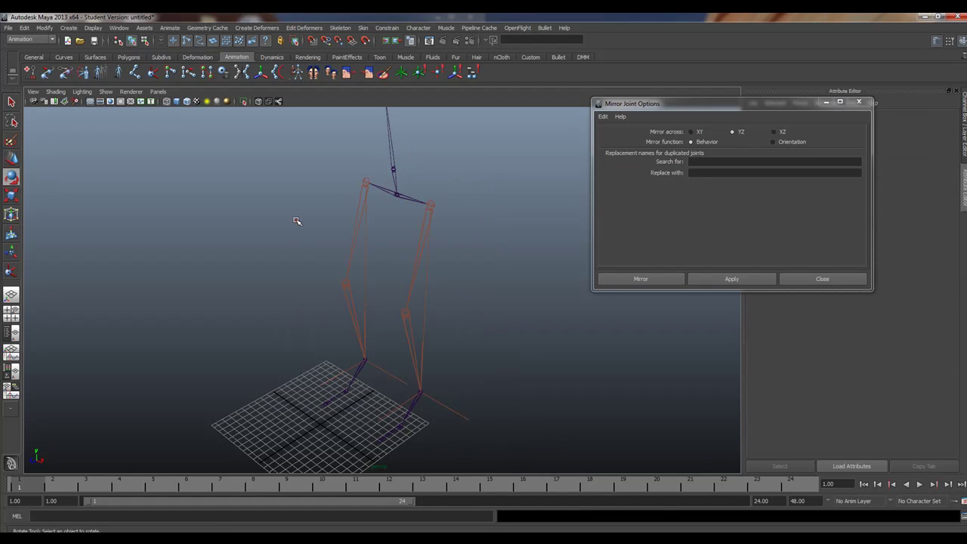
{"action": "left_click", "coordinate": [776, 142]}
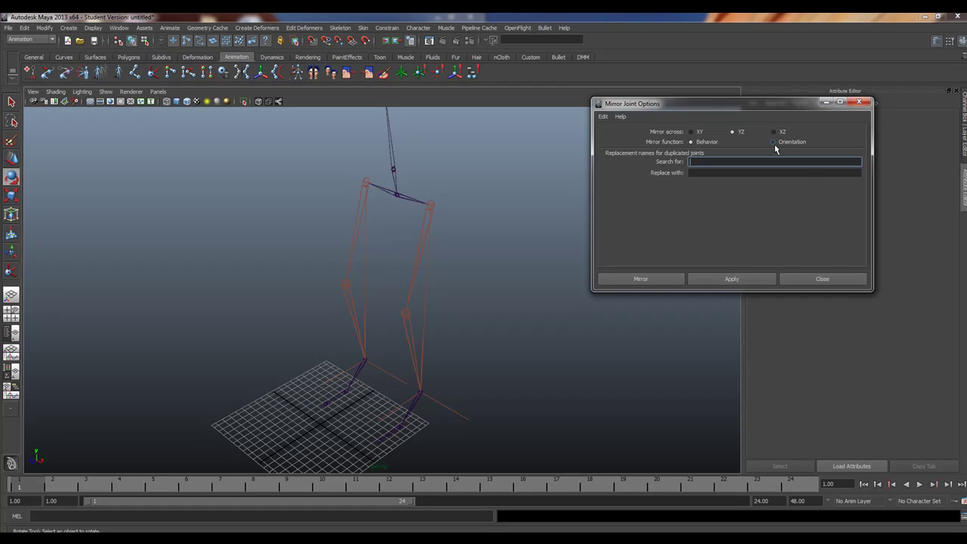
{"action": "left_click", "coordinate": [701, 175]}
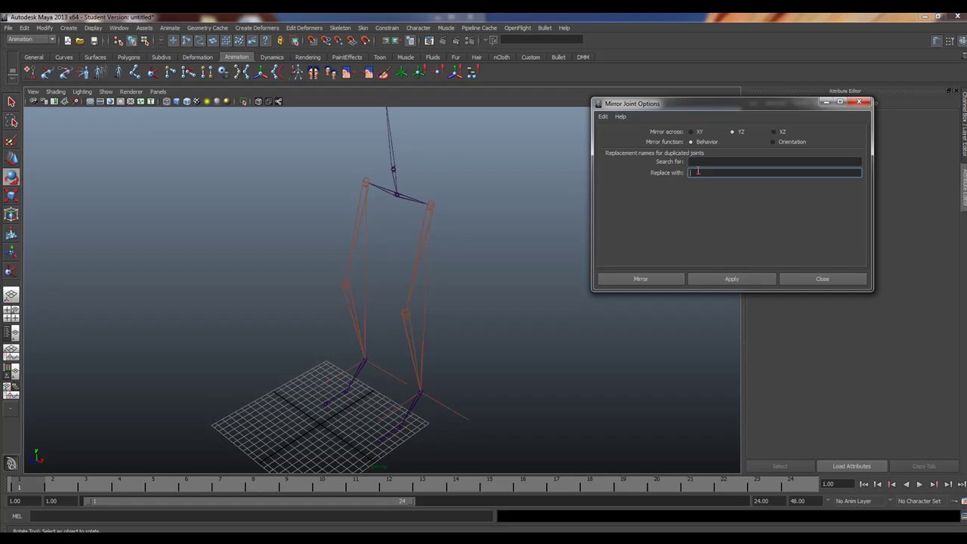
{"action": "left_click", "coordinate": [43, 28]}
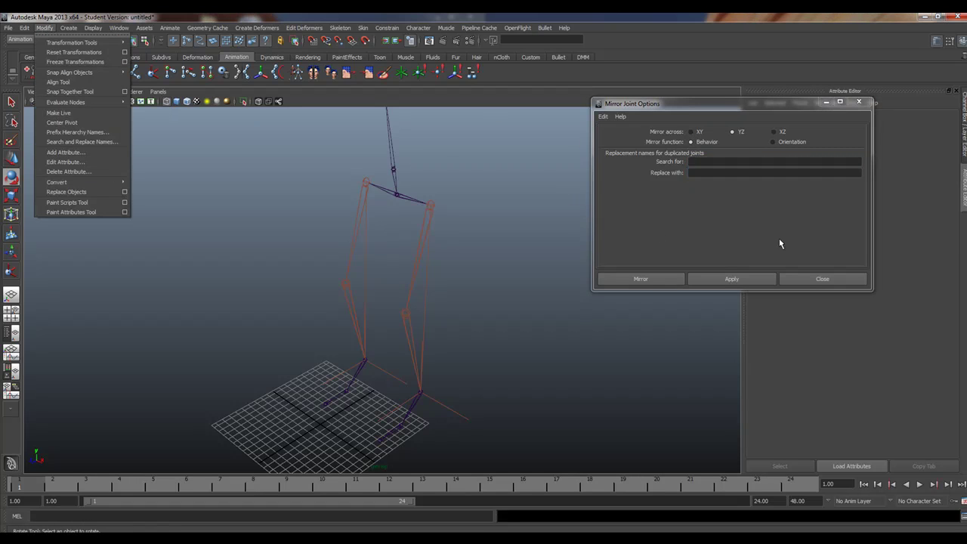
{"action": "left_click", "coordinate": [746, 112]}
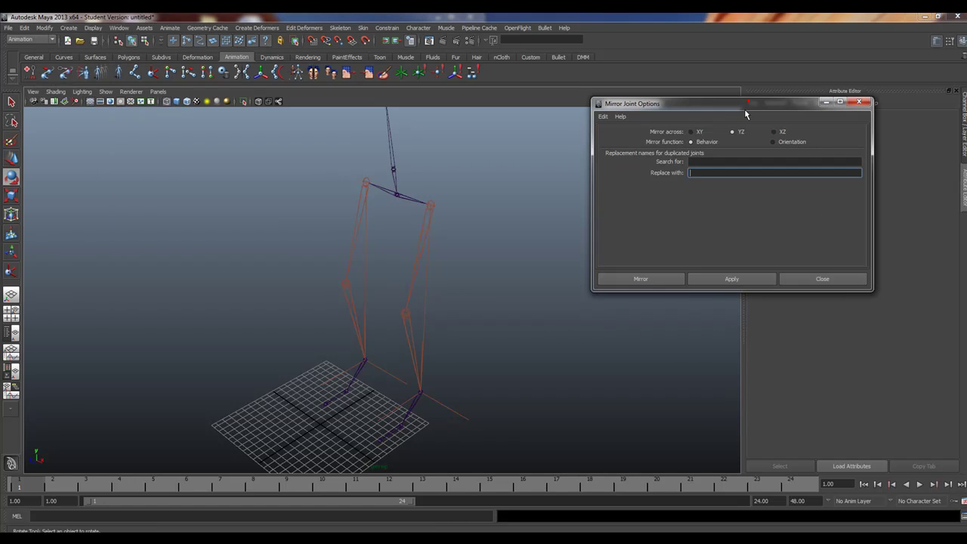
{"action": "left_click", "coordinate": [822, 279]}
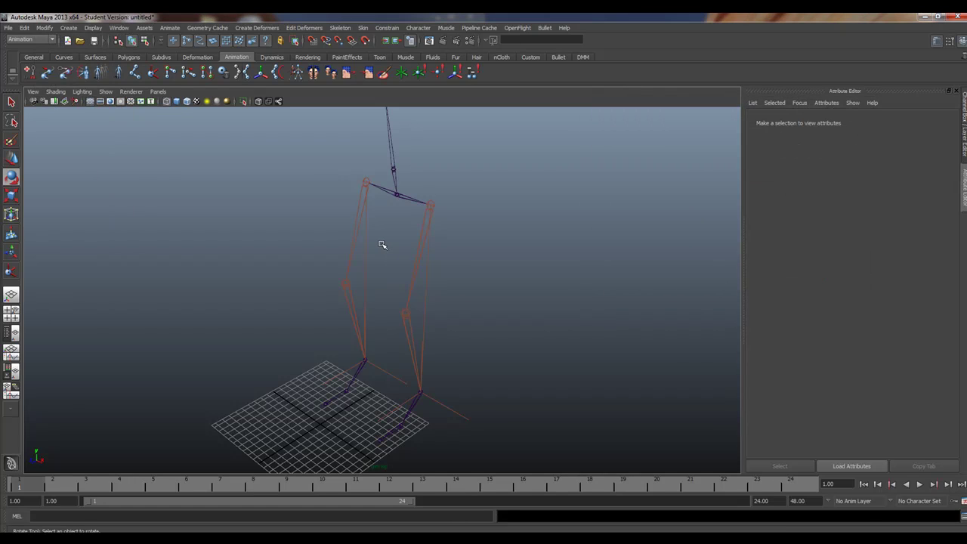
{"action": "left_click_drag", "start_coordinate": [192, 189], "coordinate": [373, 347], "text": "alt"}
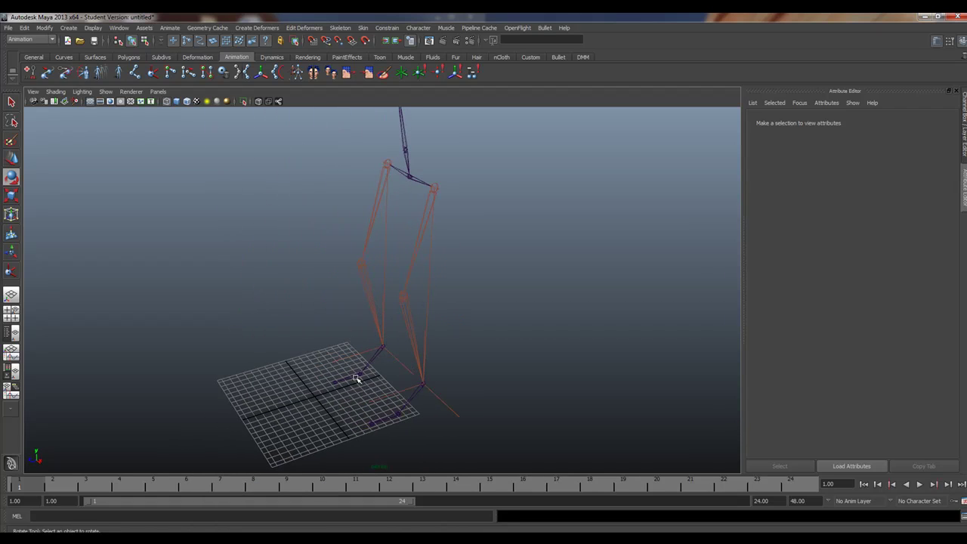
{"action": "left_click_drag", "start_coordinate": [320, 402], "coordinate": [345, 390], "text": "alt"}
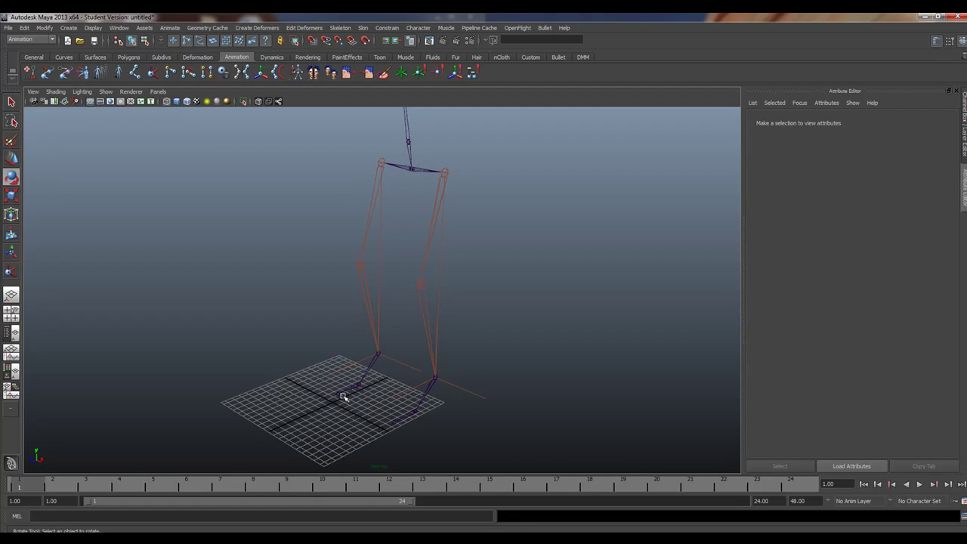
{"action": "left_click_drag", "start_coordinate": [328, 356], "coordinate": [385, 352], "text": "alt"}
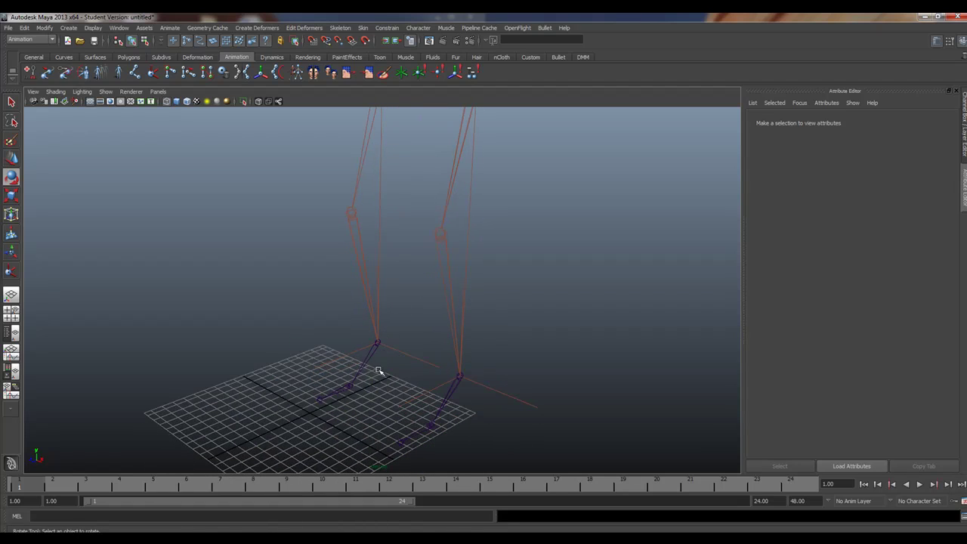
{"action": "left_click_drag", "start_coordinate": [350, 298], "coordinate": [373, 281], "text": "alt"}
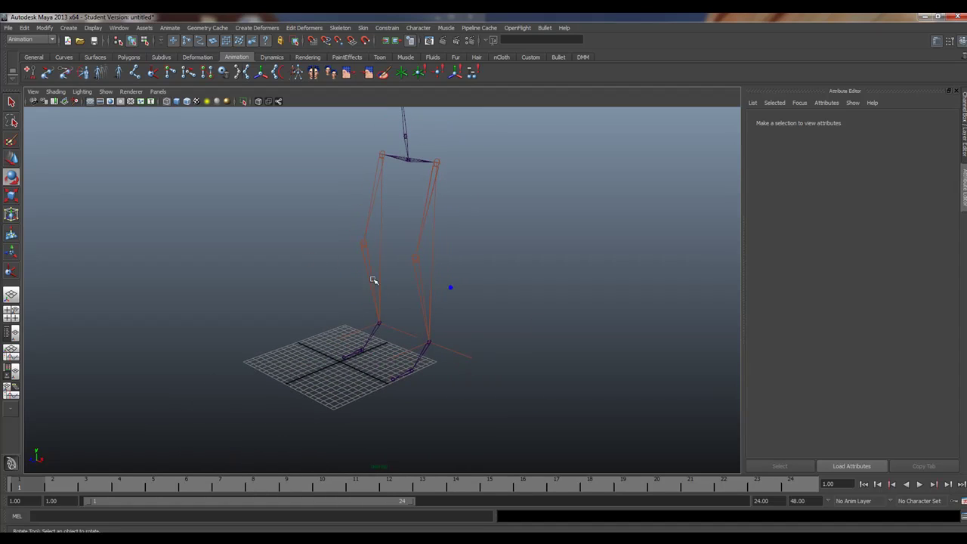